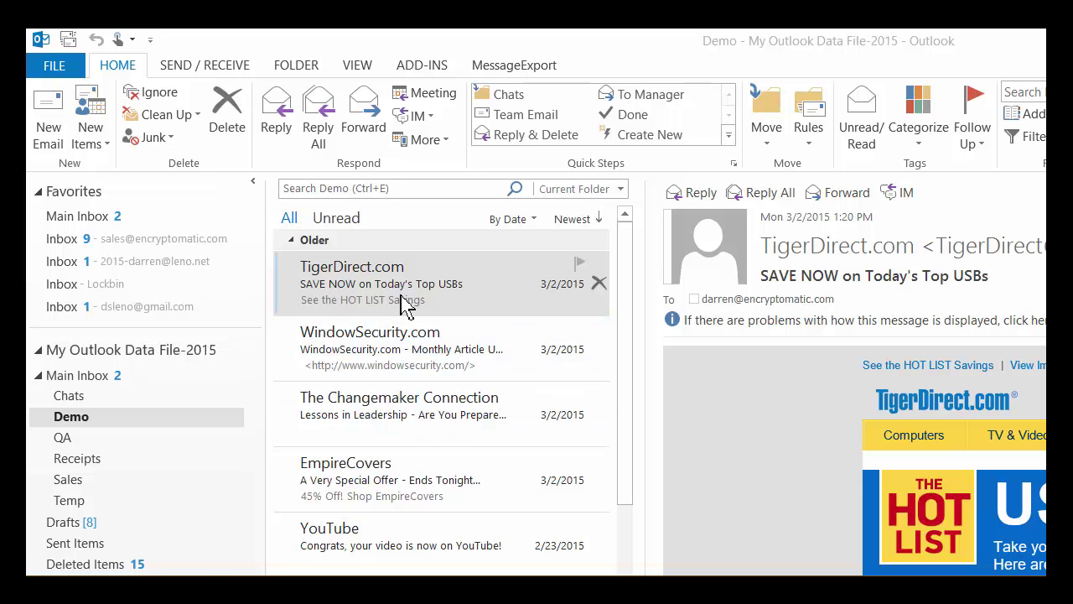
Open the WindowSecurity.com email, set Save As type to HTML (*.htm;*.html), then cancel without saving.
{"action": "left_click", "coordinate": [399, 357]}
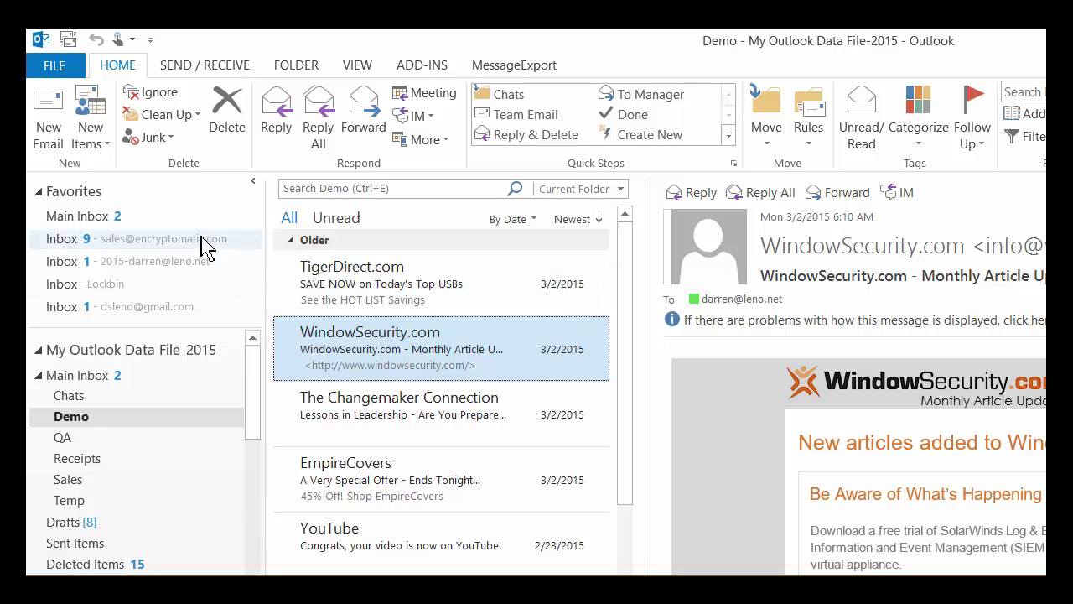
{"action": "left_click", "coordinate": [56, 67]}
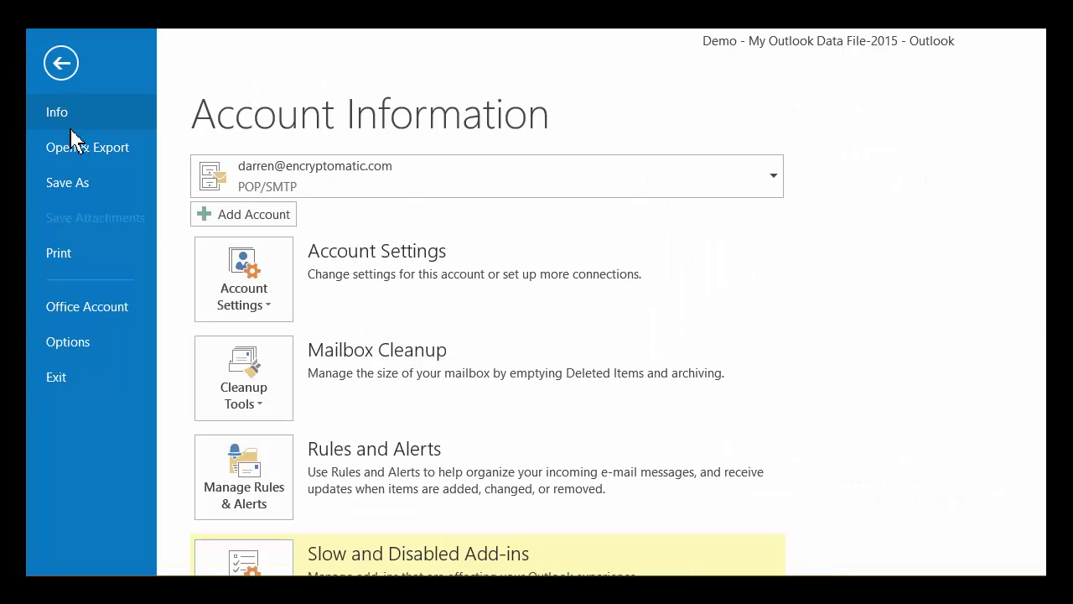
{"action": "left_click", "coordinate": [73, 200]}
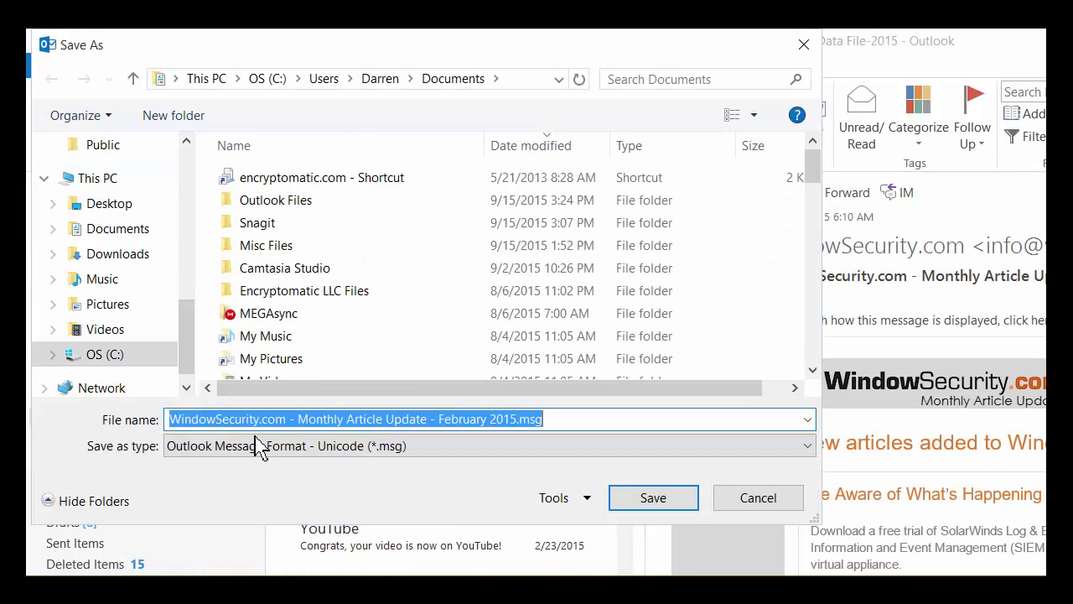
{"action": "left_click", "coordinate": [298, 448]}
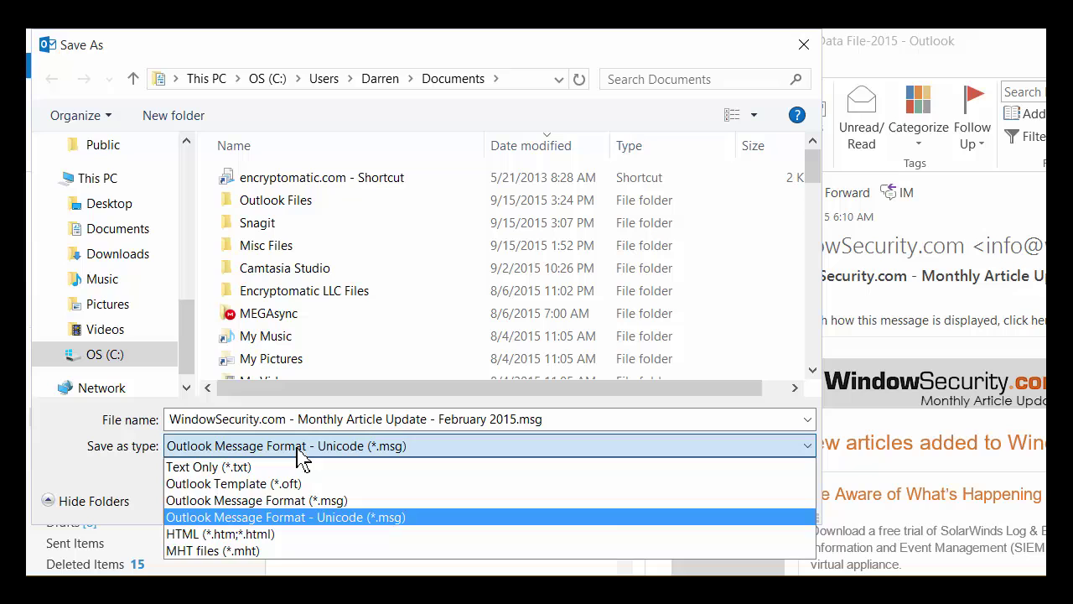
{"action": "left_click", "coordinate": [263, 540]}
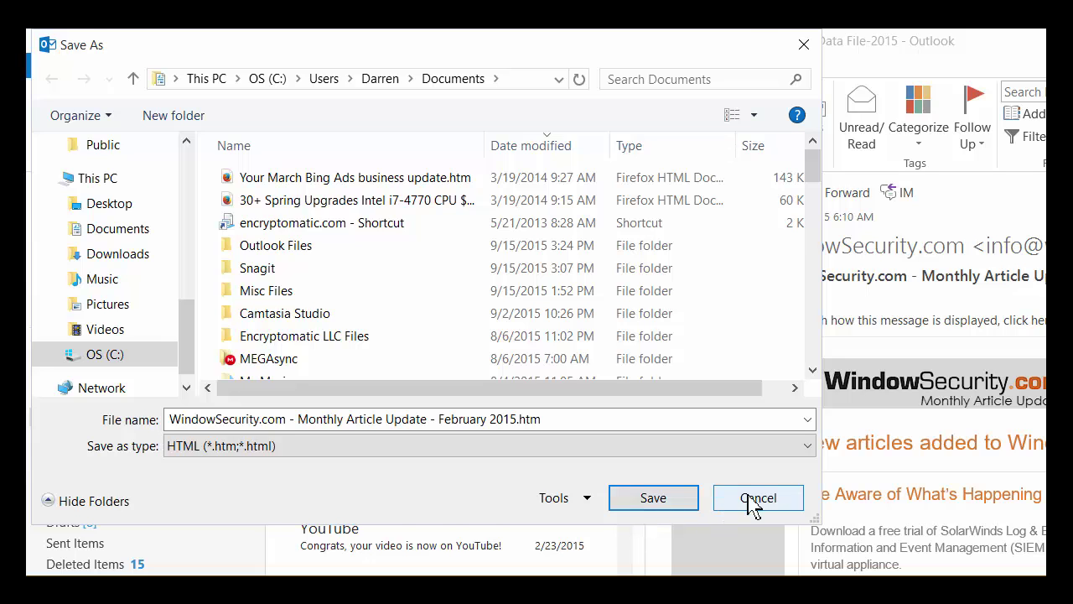
{"action": "left_click", "coordinate": [755, 502]}
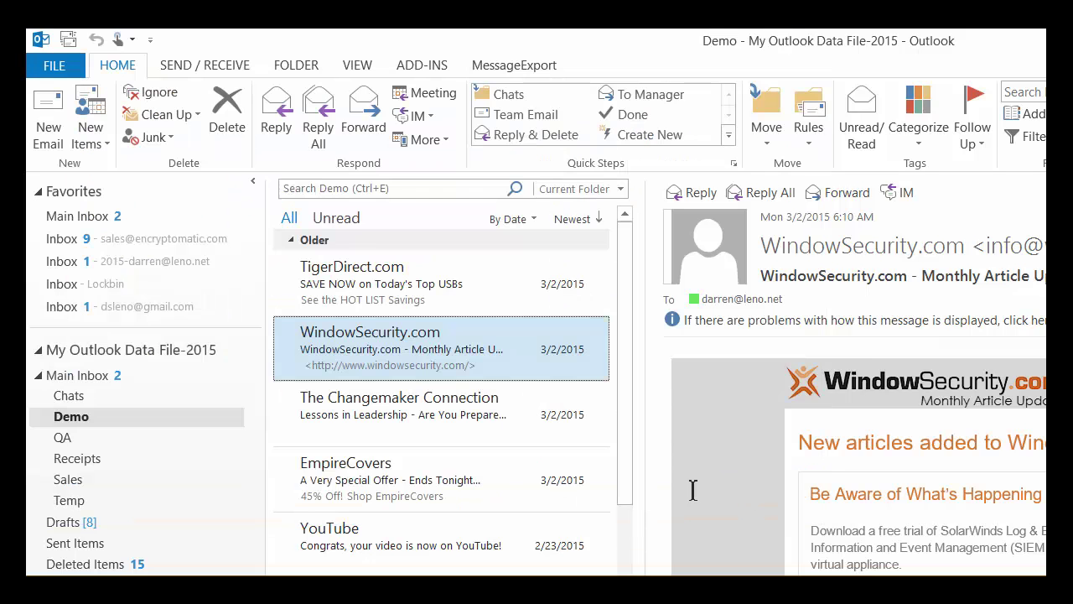
Select TigerDirect through The Changemaker Connection, confirm Save As offers only Text Only (*.txt), then cancel.
{"action": "left_click", "coordinate": [391, 290]}
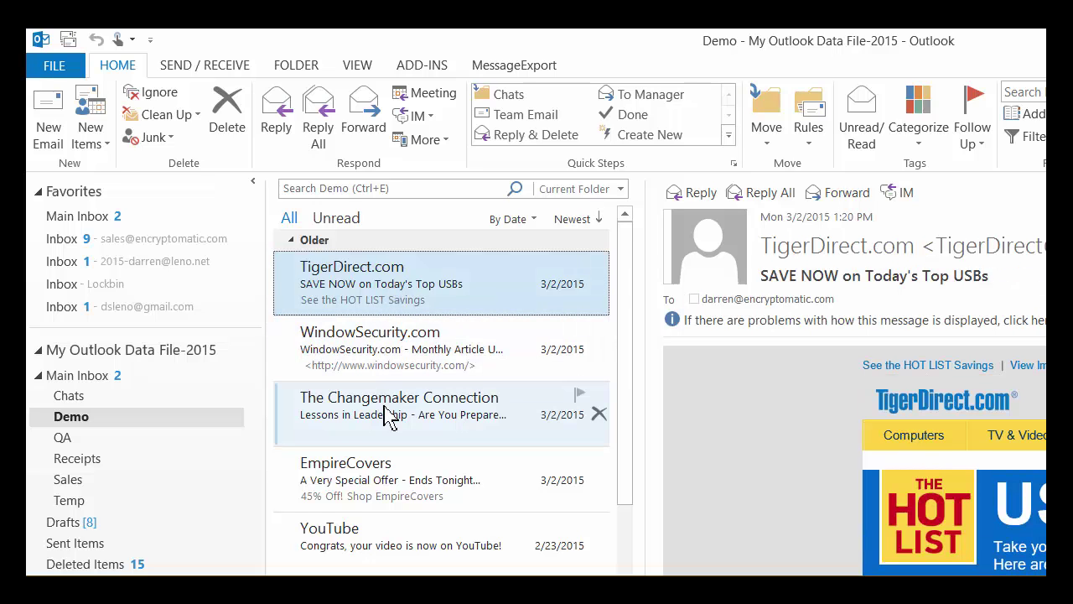
{"action": "left_click", "coordinate": [385, 415], "text": "shift"}
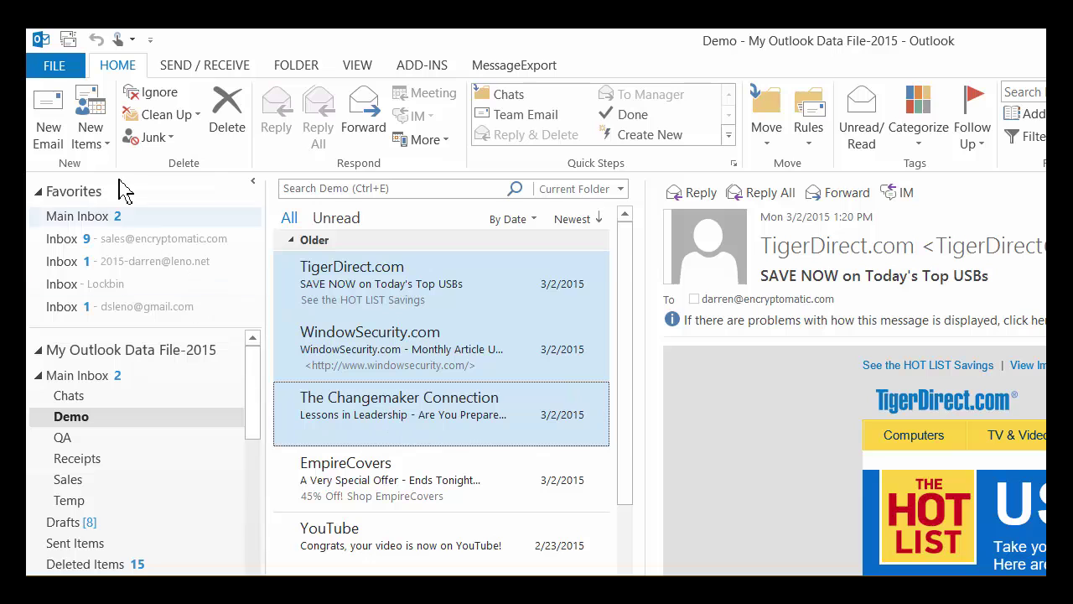
{"action": "left_click", "coordinate": [65, 67]}
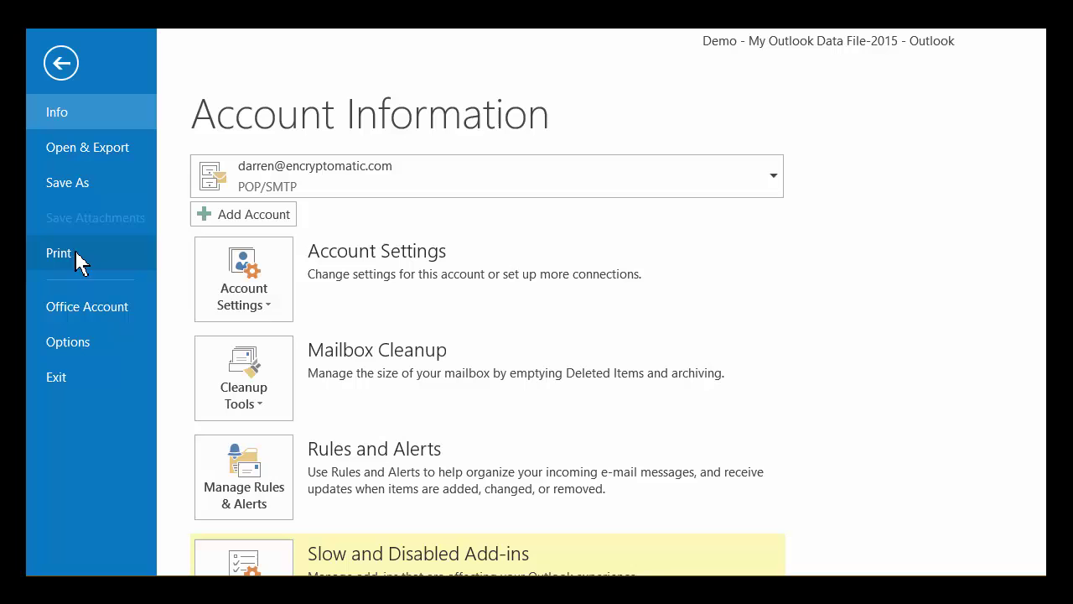
{"action": "left_click", "coordinate": [67, 184]}
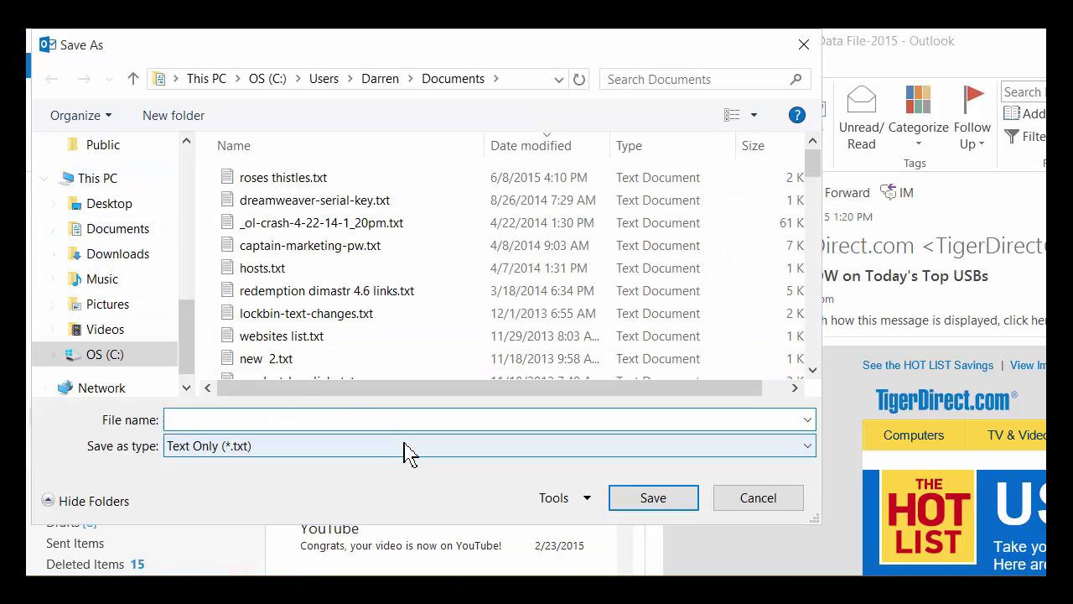
{"action": "left_click", "coordinate": [404, 450]}
{"action": "left_click", "coordinate": [406, 473]}
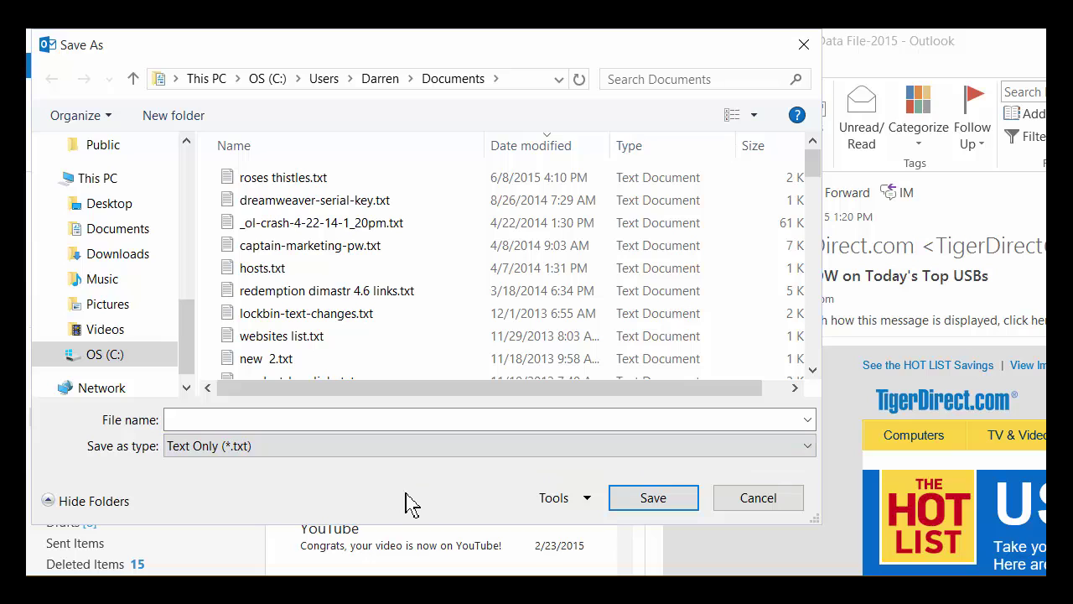
{"action": "left_click", "coordinate": [759, 500]}
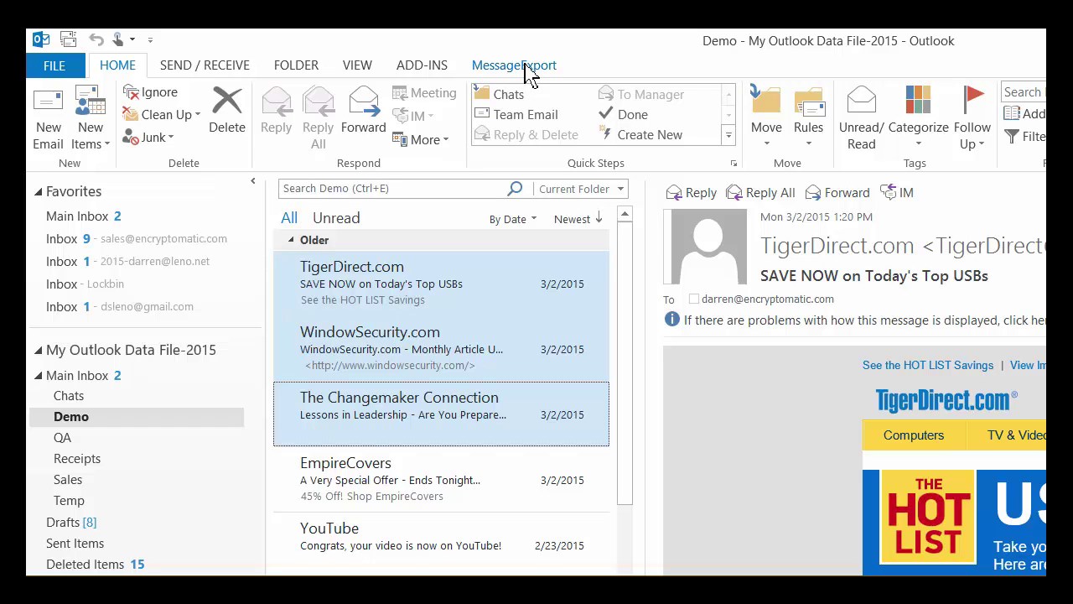
On the MessageExport ribbon tab, set the export format dropdown to Export to HTML.
{"action": "left_click", "coordinate": [516, 65]}
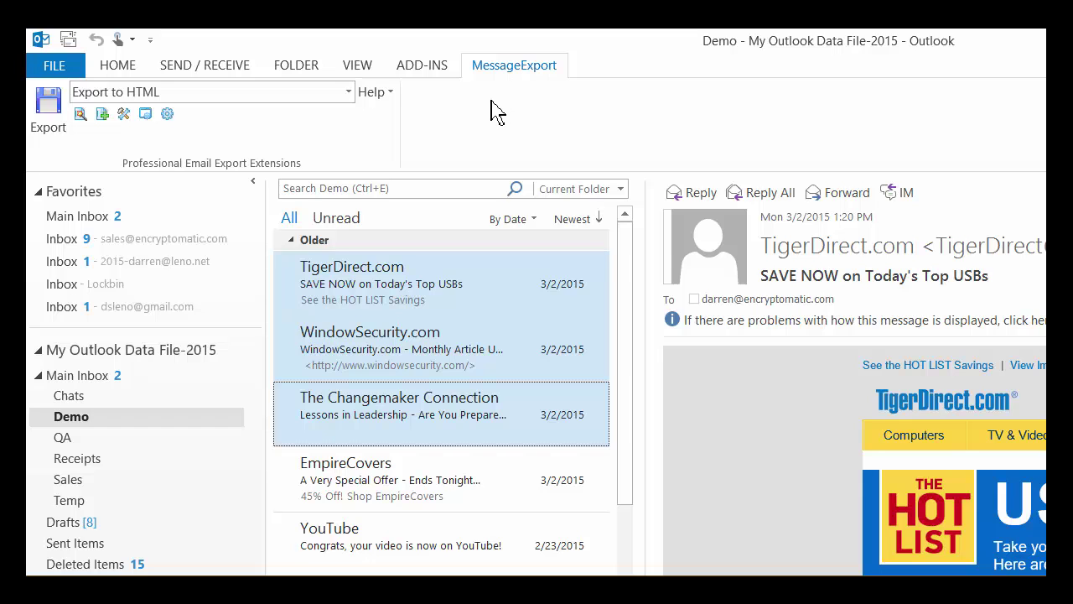
{"action": "left_click", "coordinate": [349, 92]}
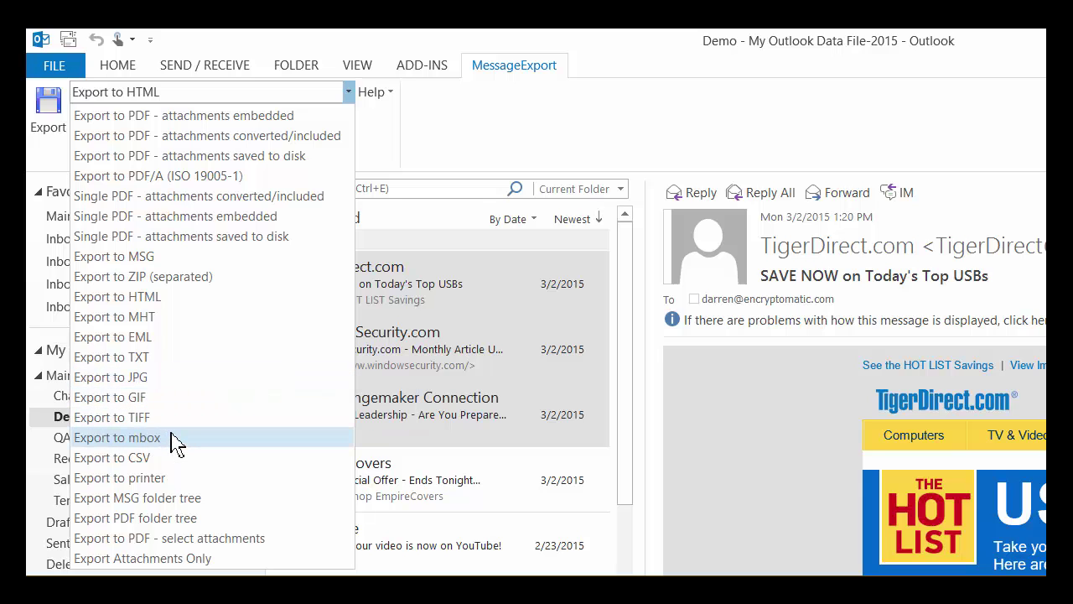
{"action": "left_click", "coordinate": [179, 298]}
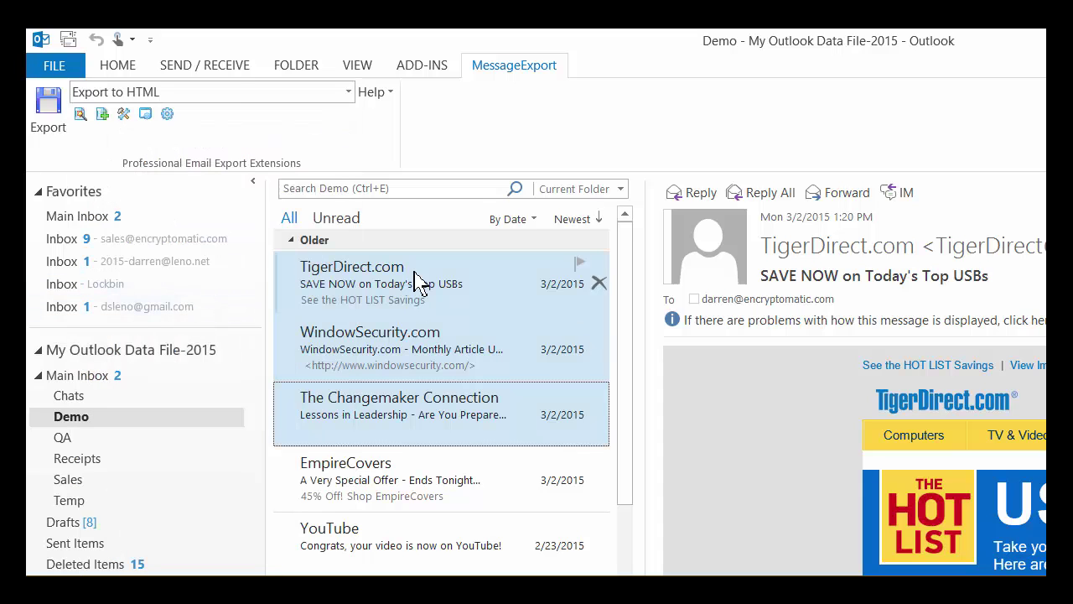
Export the three selected emails to HTML into the 2015-09 folder under Libraries.
{"action": "left_click", "coordinate": [46, 115]}
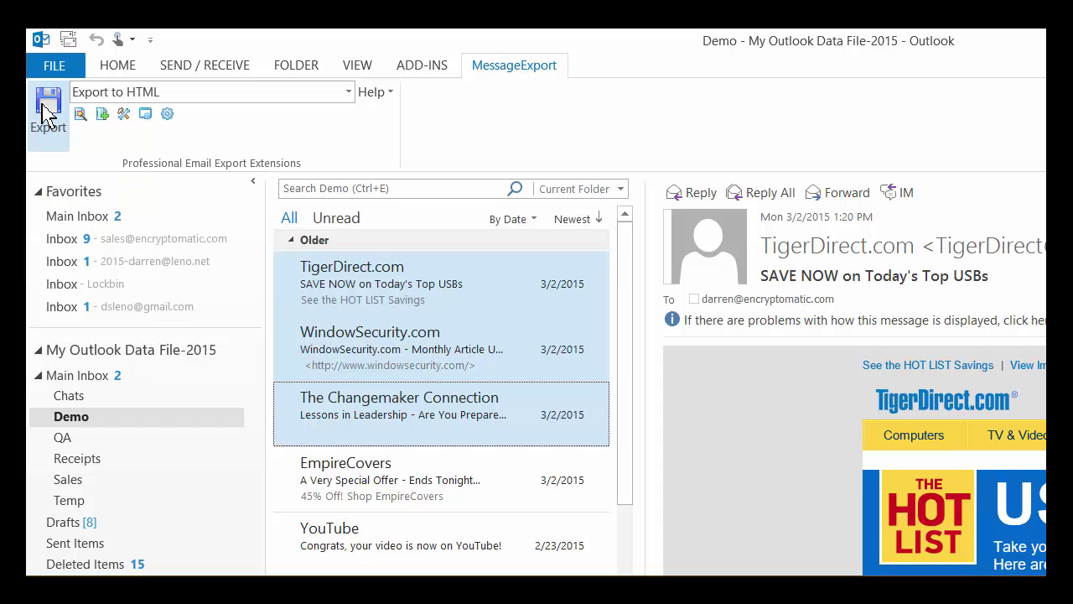
{"action": "left_click", "coordinate": [46, 116]}
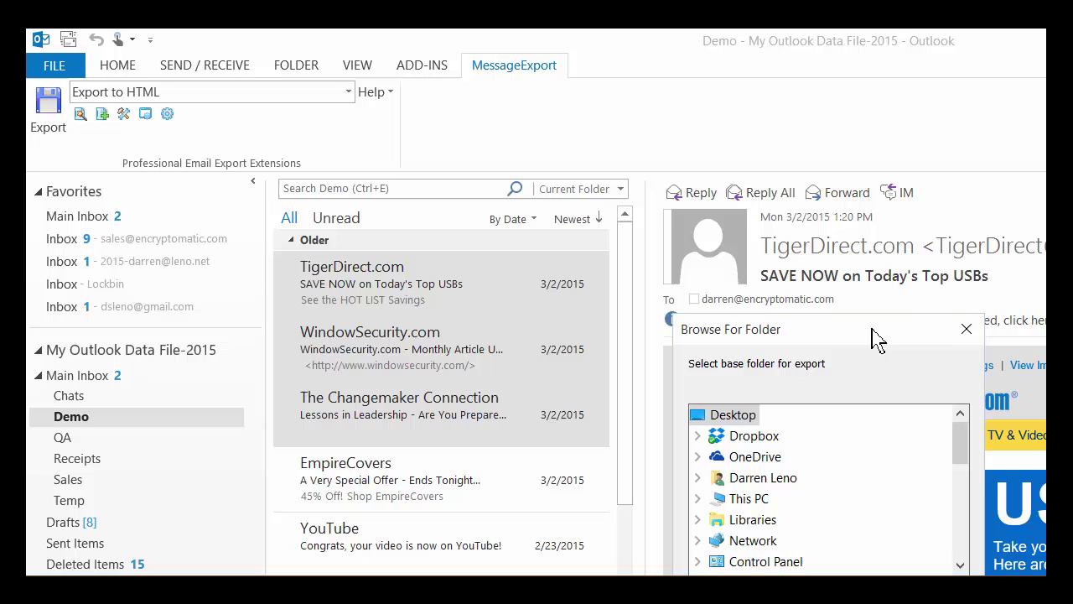
{"action": "left_click_drag", "start_coordinate": [877, 332], "coordinate": [669, 200]}
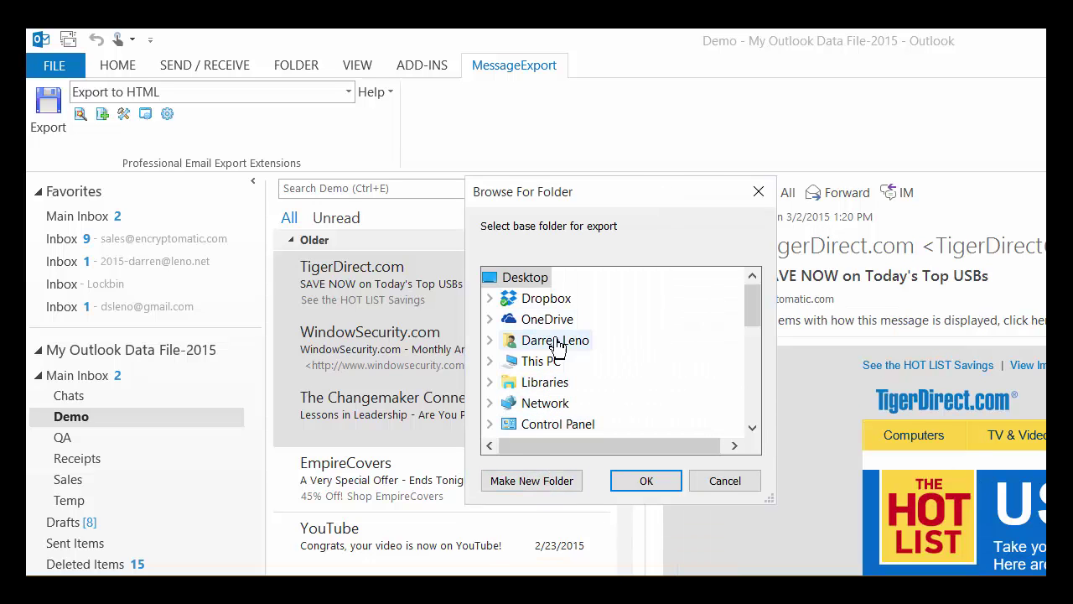
{"action": "double_click", "coordinate": [550, 384]}
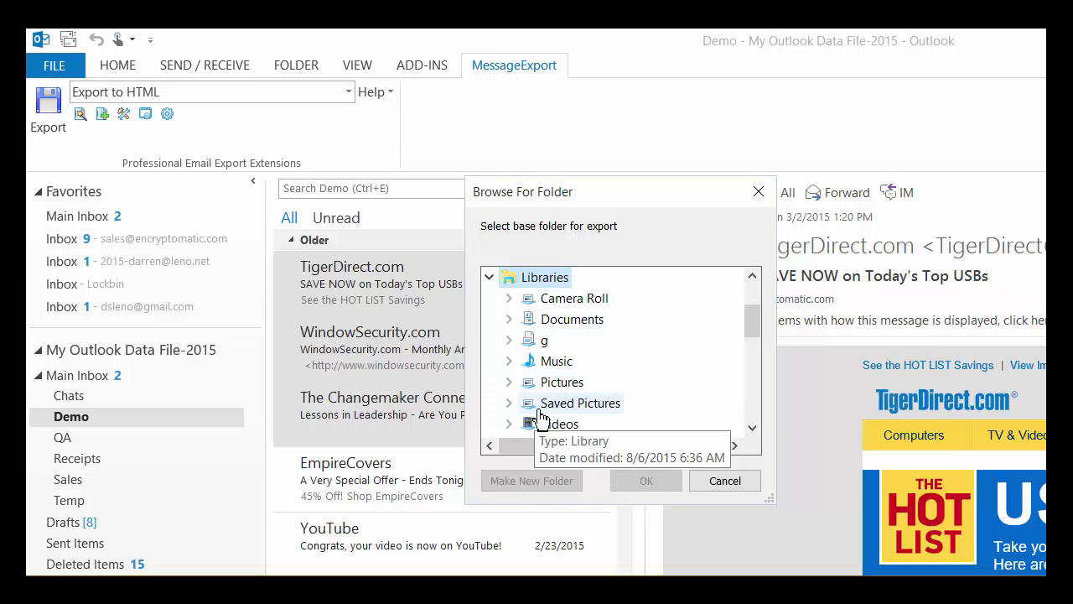
{"action": "scroll", "coordinate": [554, 338], "scroll_direction": "down", "scroll_amount": 4}
{"action": "left_click", "coordinate": [542, 317]}
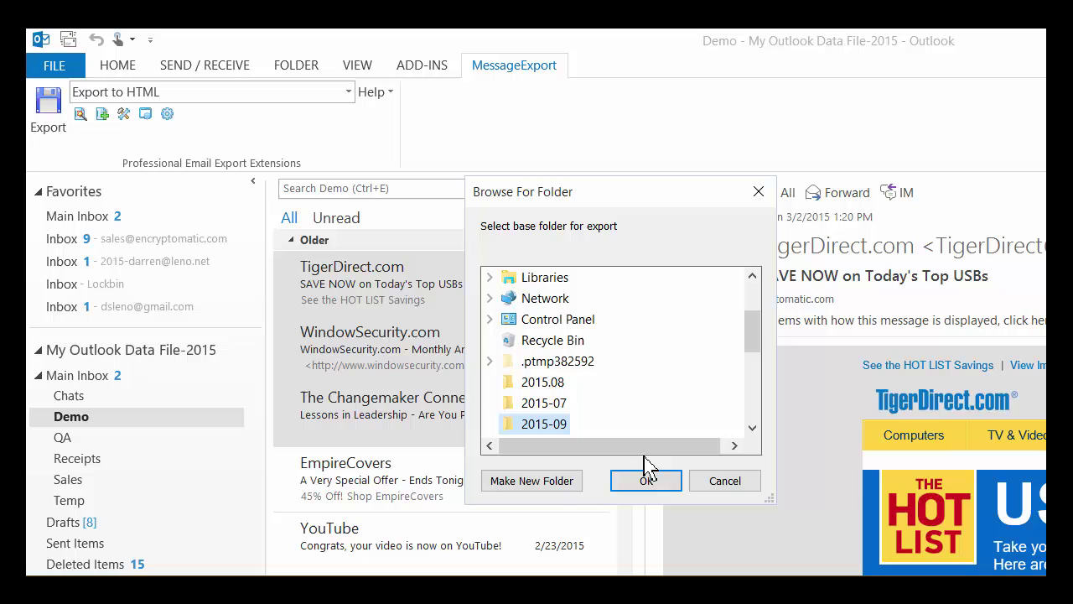
{"action": "left_click", "coordinate": [644, 478]}
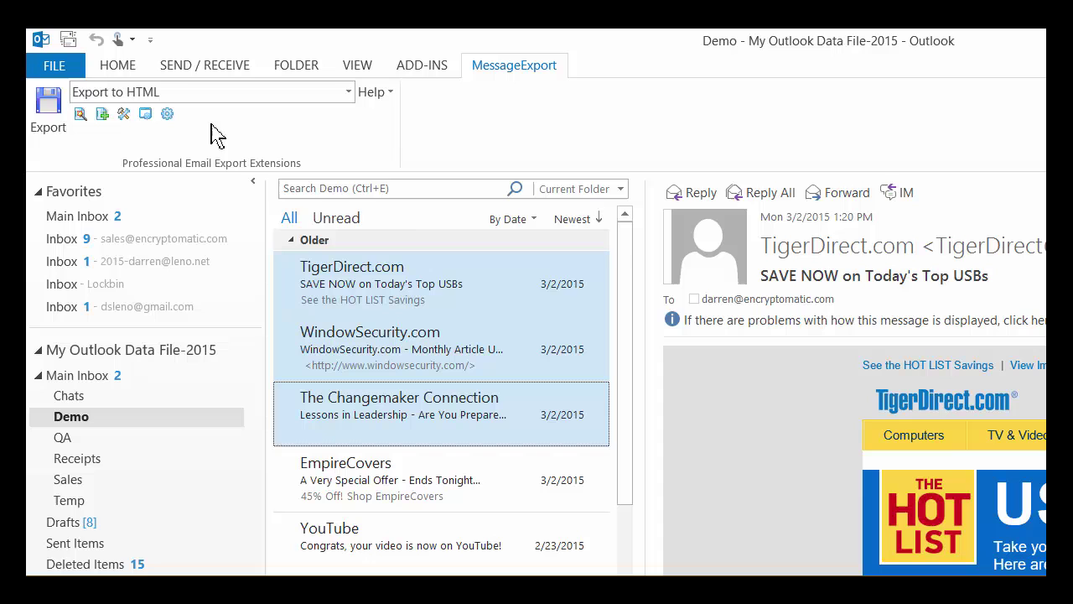
Open the MessageExport Main Settings dialog and scroll its Profiles list to show Export to HTML.
{"action": "left_click", "coordinate": [169, 116]}
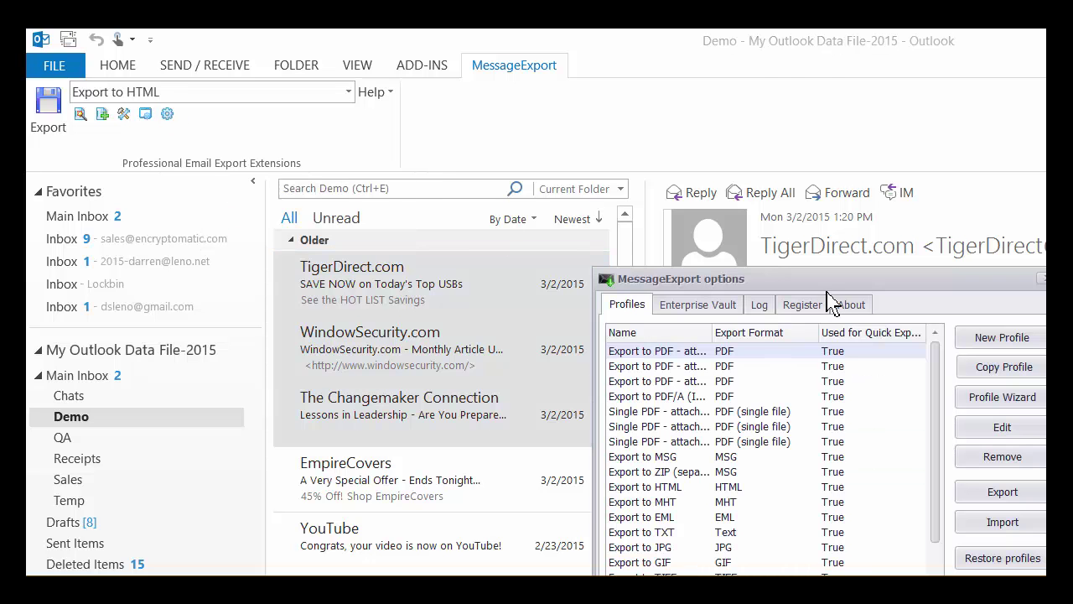
{"action": "left_click_drag", "start_coordinate": [839, 284], "coordinate": [604, 148]}
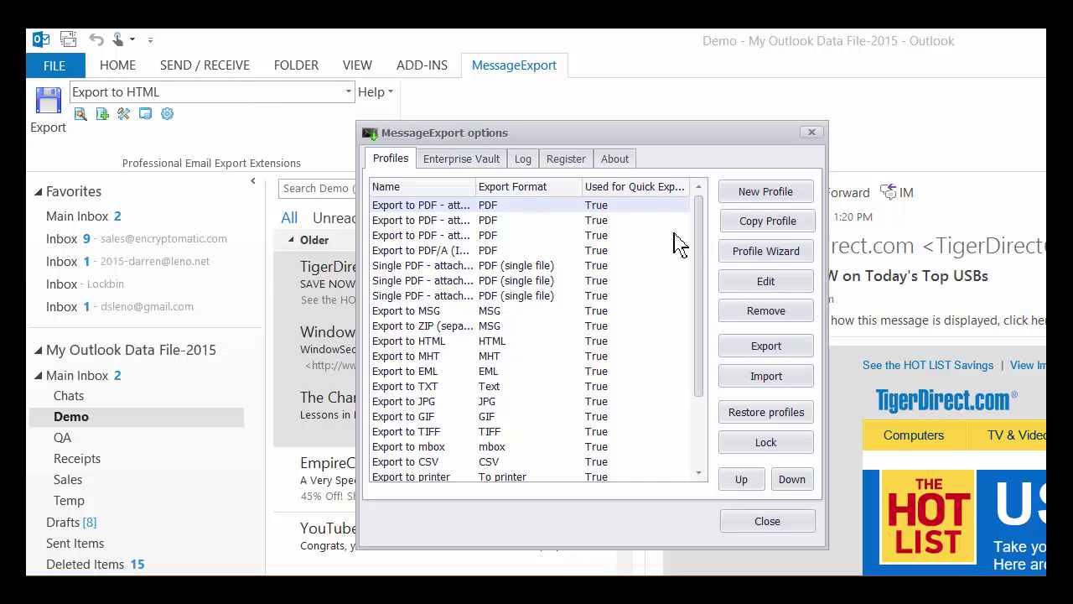
{"action": "left_click_drag", "start_coordinate": [699, 239], "coordinate": [714, 280]}
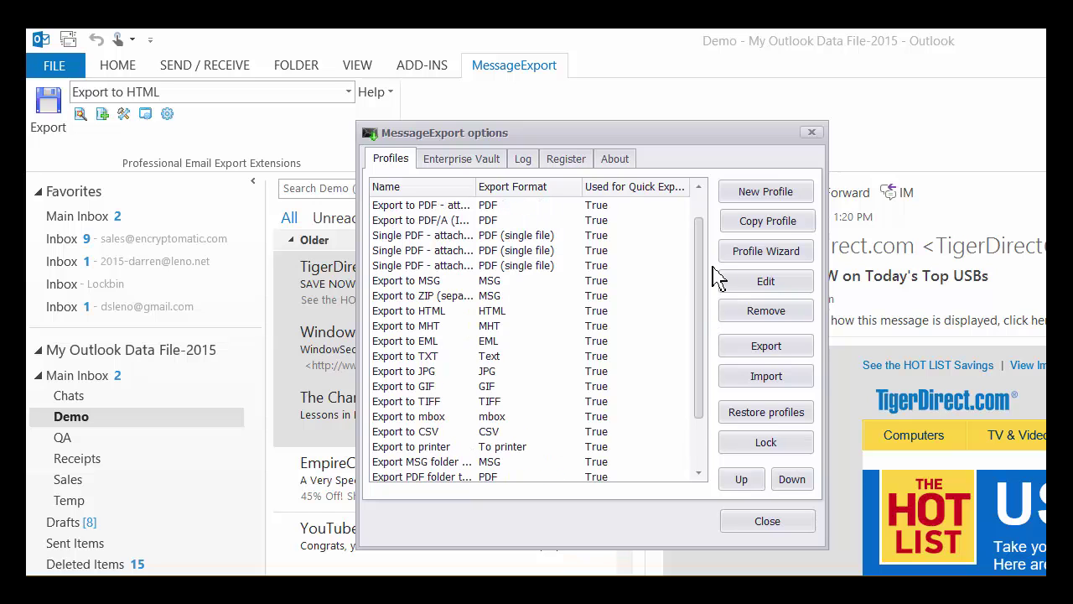
Open the Export to HTML profile's properties window and move it up and left.
{"action": "left_click", "coordinate": [436, 311]}
{"action": "double_click", "coordinate": [436, 310]}
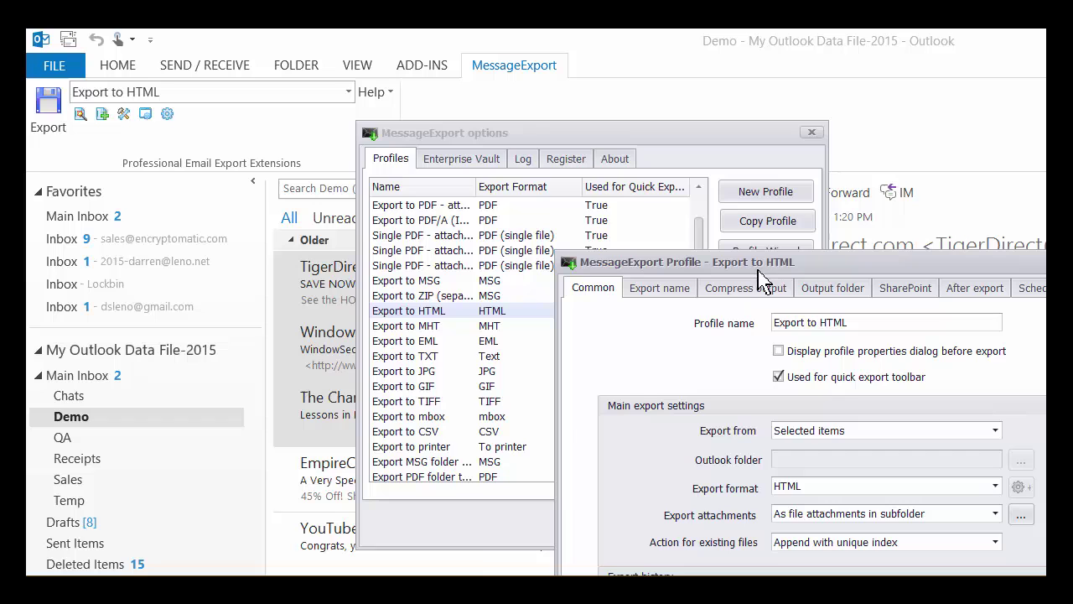
{"action": "left_click_drag", "start_coordinate": [771, 267], "coordinate": [537, 126]}
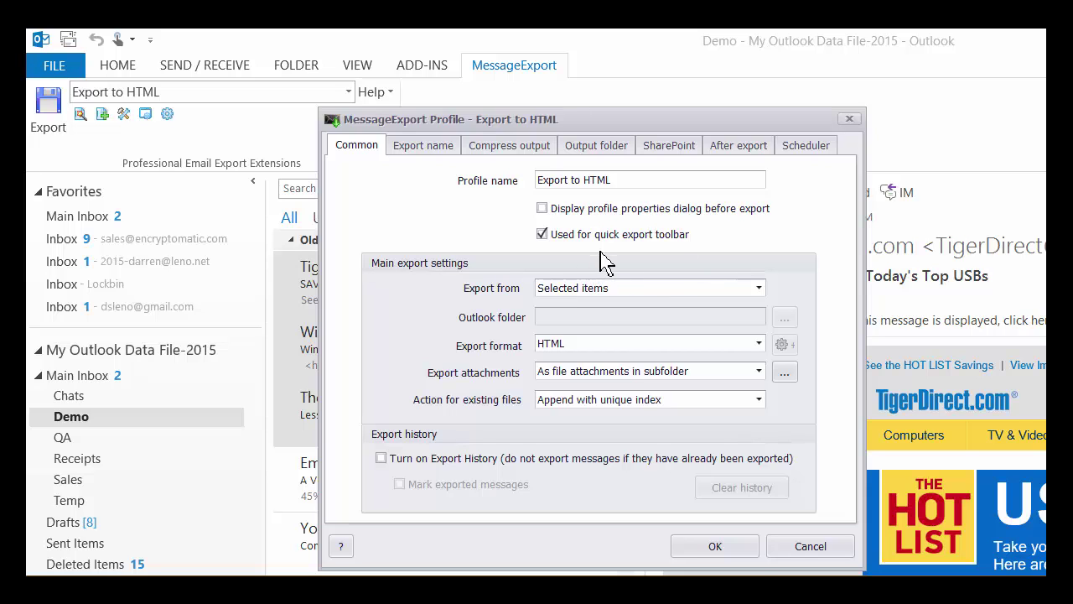
Check the Common tab exports from Selected items in HTML format, leaving both unchanged.
{"action": "left_click", "coordinate": [682, 294]}
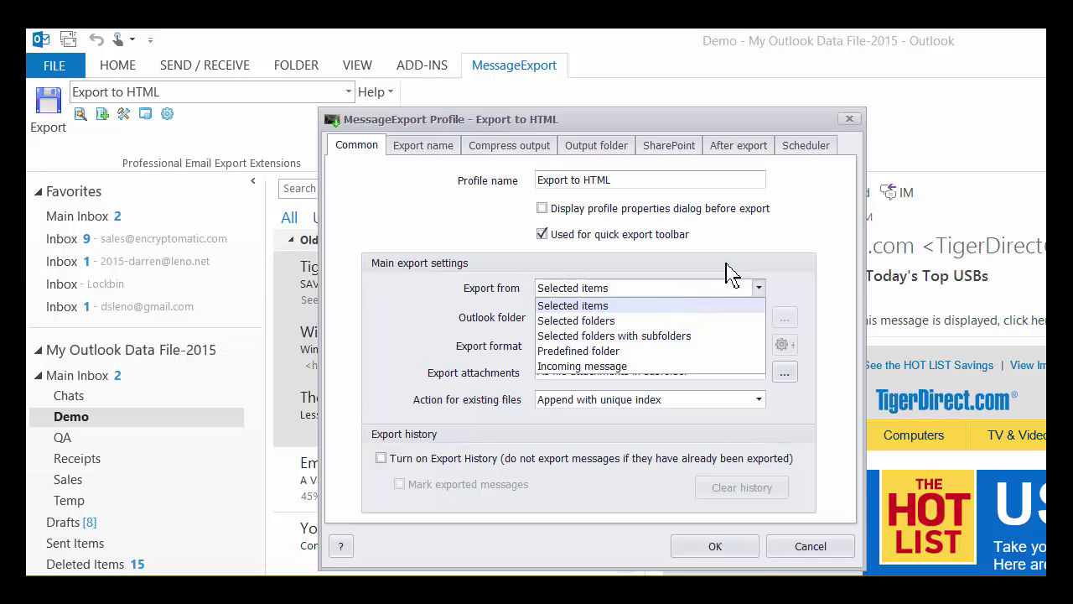
{"action": "left_click", "coordinate": [730, 272]}
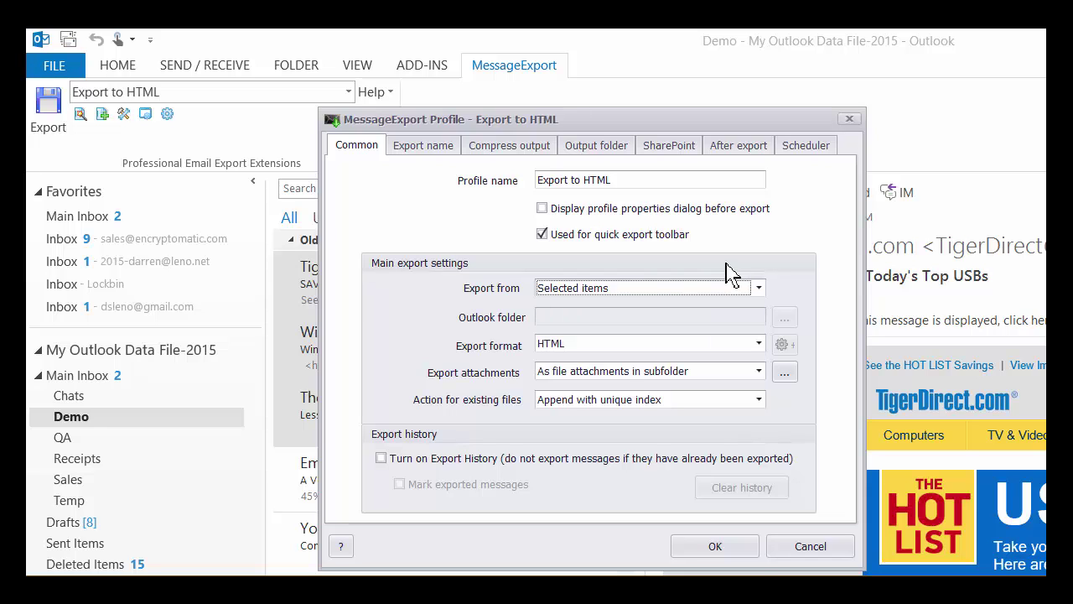
{"action": "left_click", "coordinate": [743, 351]}
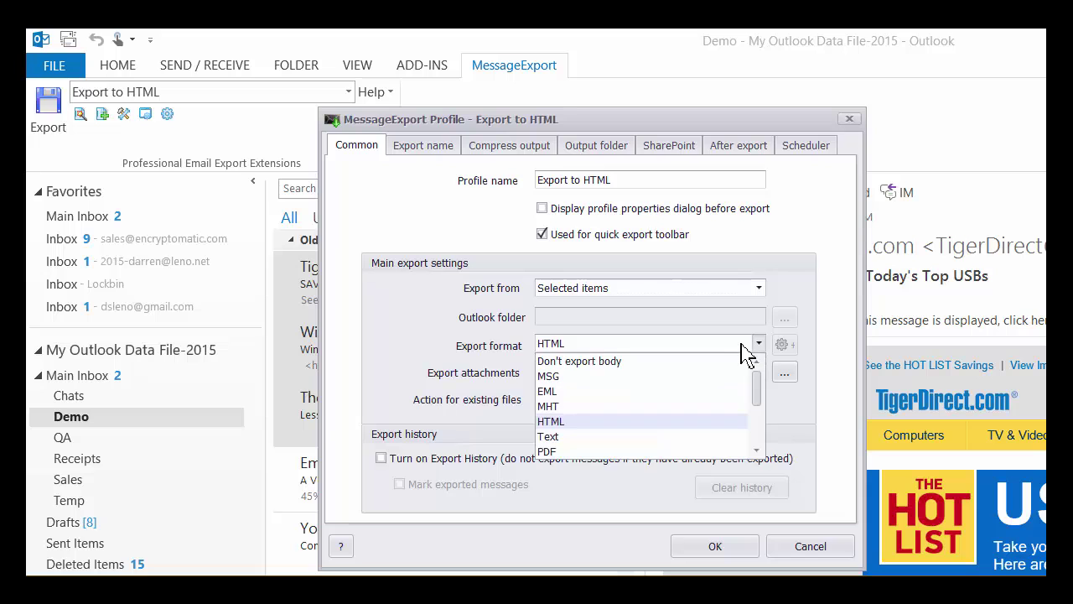
{"action": "left_click", "coordinate": [802, 299]}
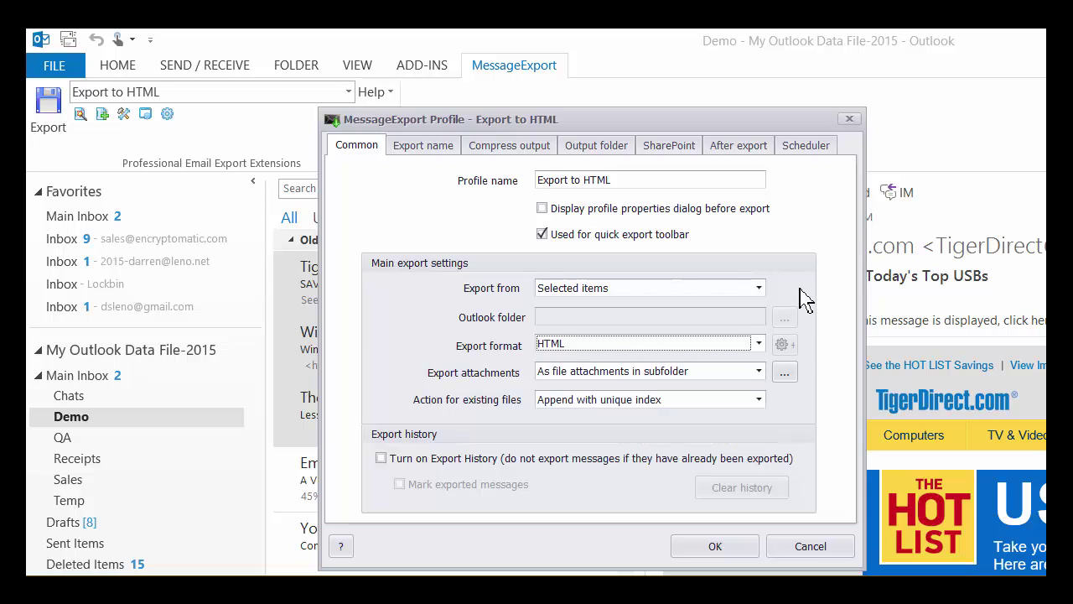
Inspect the Export name, Compress output, Output folder, SharePoint and After export tabs without changes.
{"action": "left_click", "coordinate": [416, 154]}
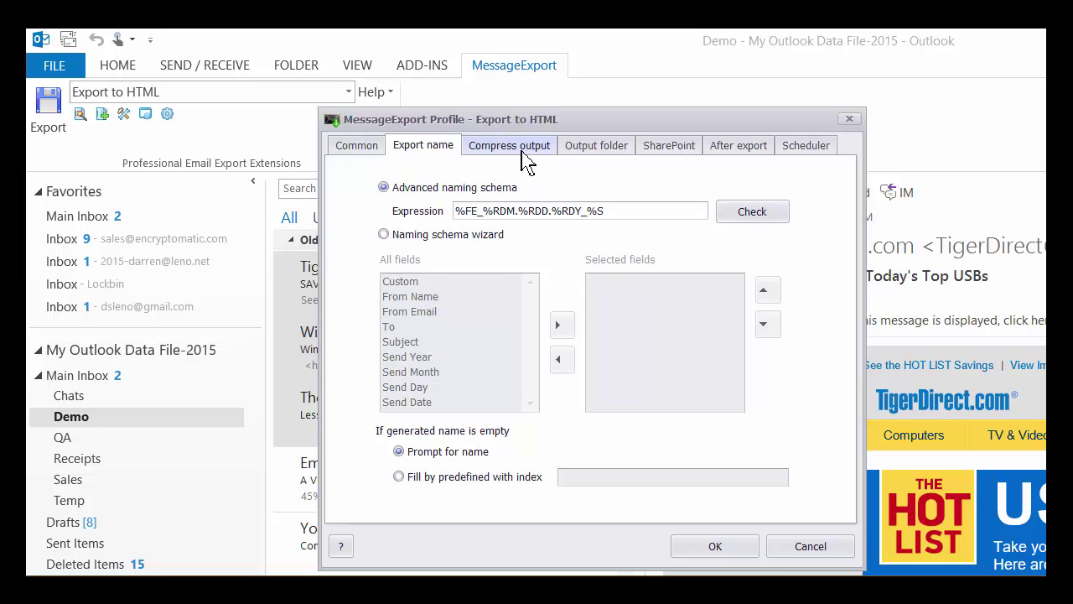
{"action": "left_click", "coordinate": [526, 159]}
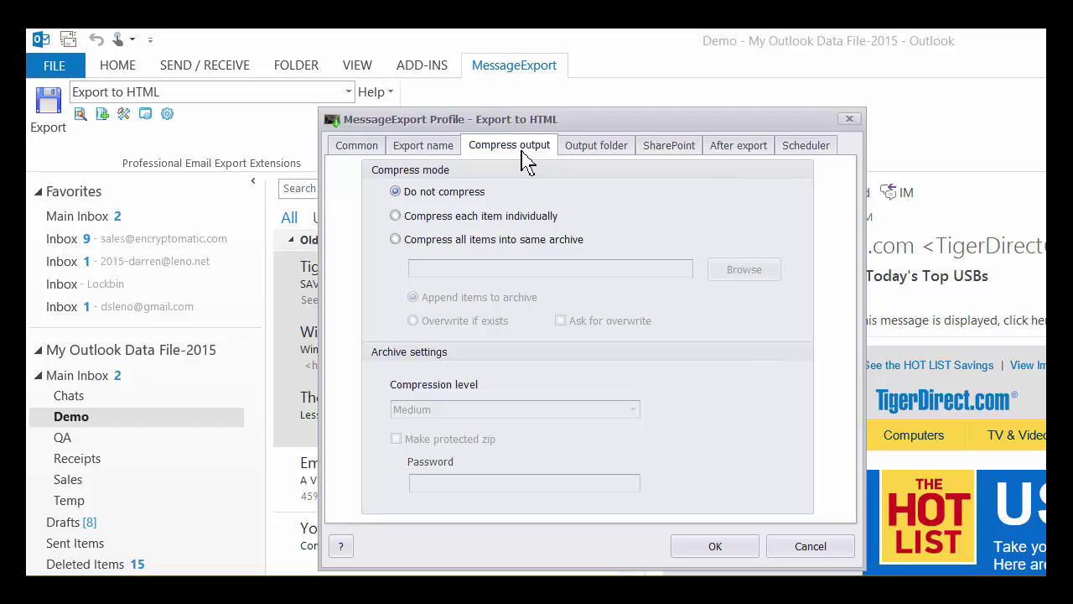
{"action": "left_click", "coordinate": [582, 159]}
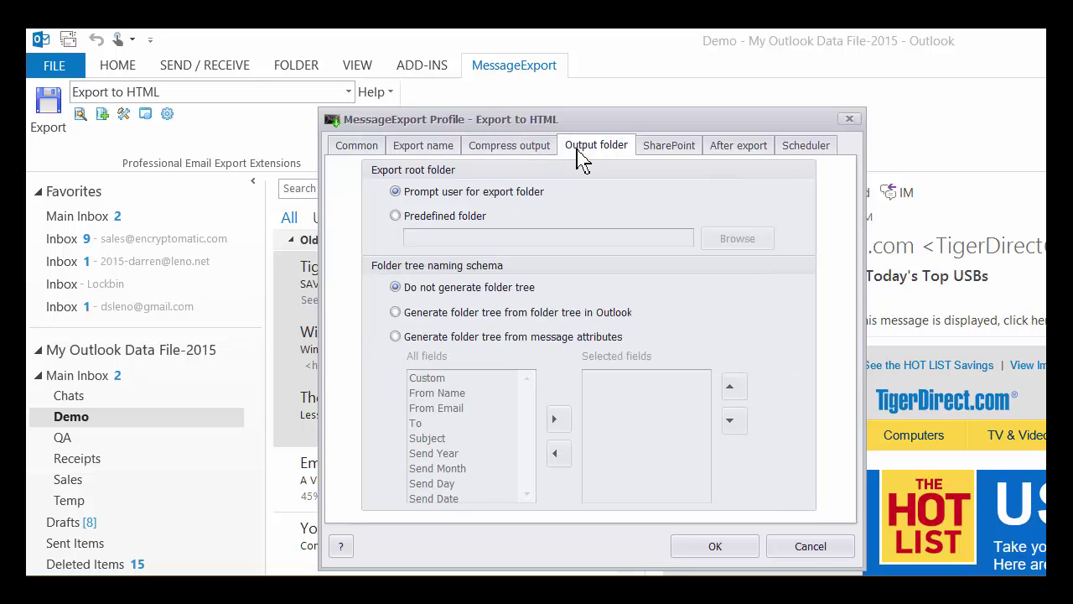
{"action": "left_click", "coordinate": [669, 154]}
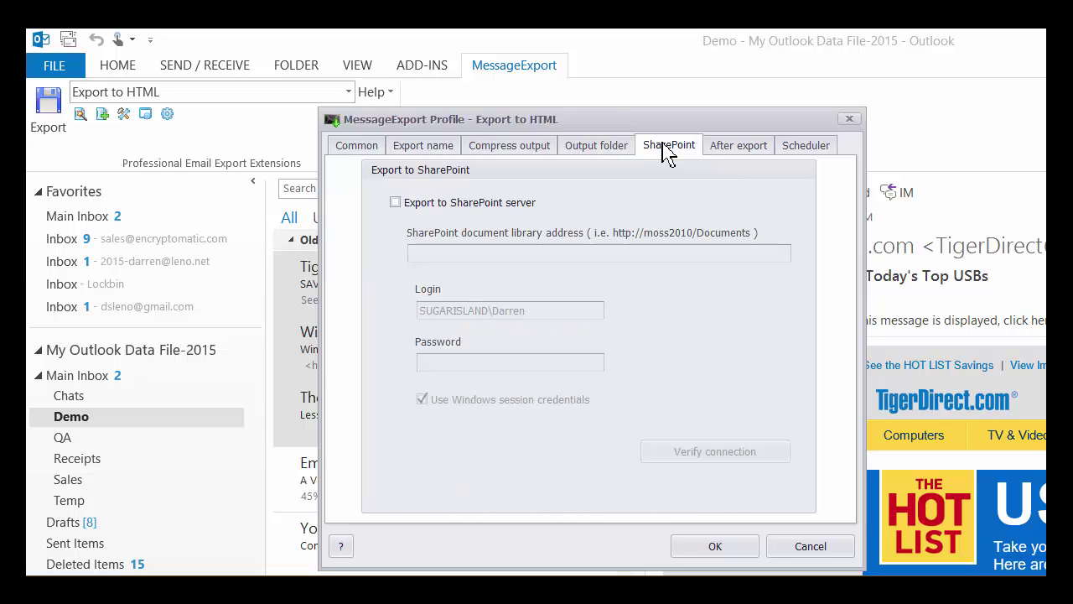
{"action": "left_click", "coordinate": [733, 159]}
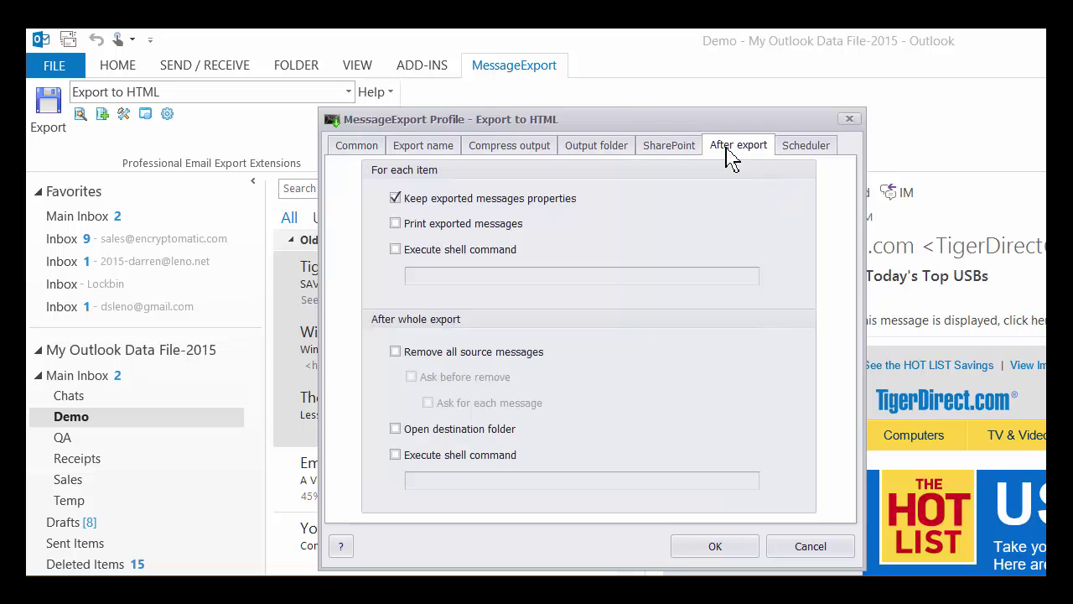
On the Scheduler tab, tick Enabled, accept the Select Folder prompt, then untick Enabled again.
{"action": "left_click", "coordinate": [818, 157]}
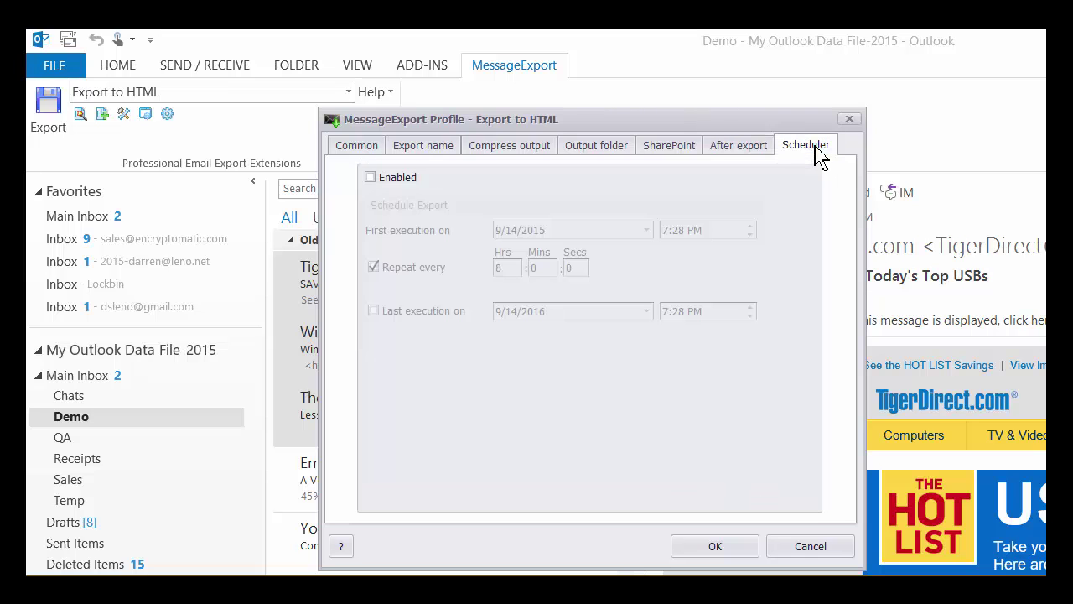
{"action": "left_click", "coordinate": [370, 178]}
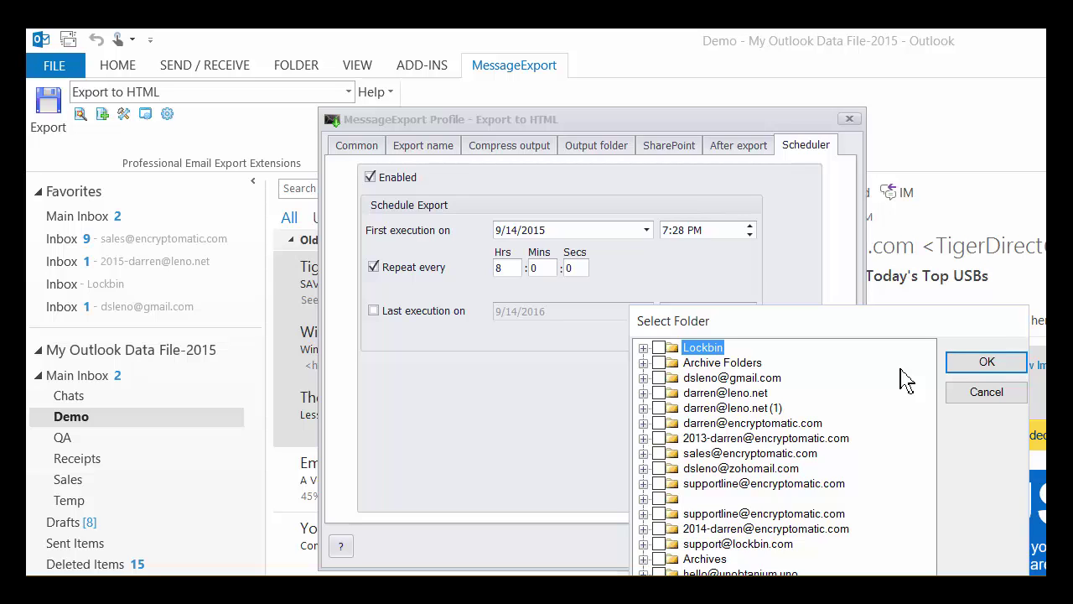
{"action": "left_click", "coordinate": [987, 367]}
{"action": "key", "text": "space"}
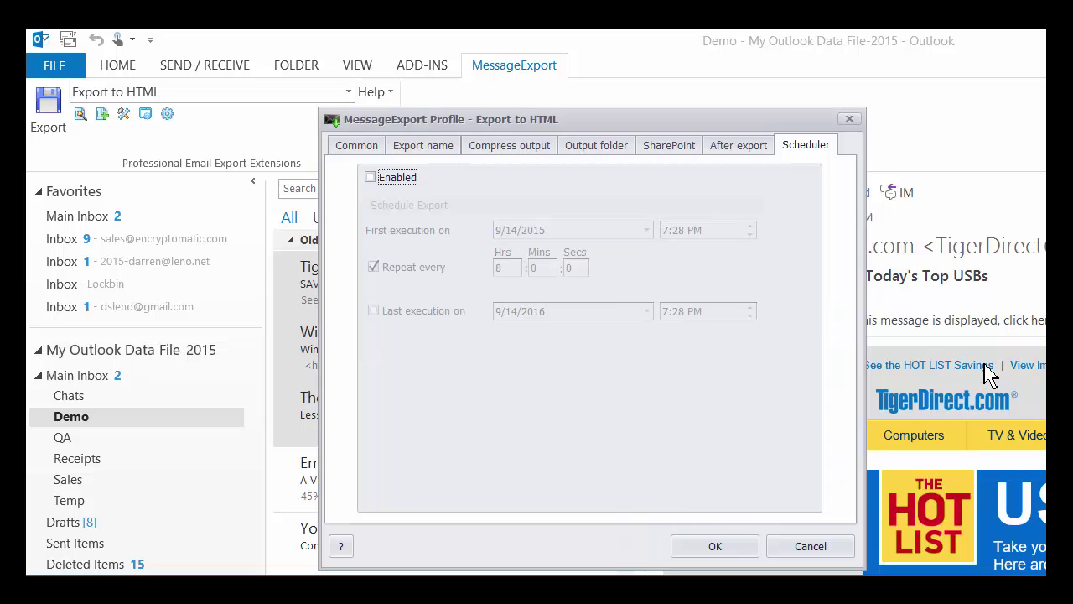
Cancel the Export to HTML profile dialog and close the MessageExport options window.
{"action": "left_click", "coordinate": [809, 549]}
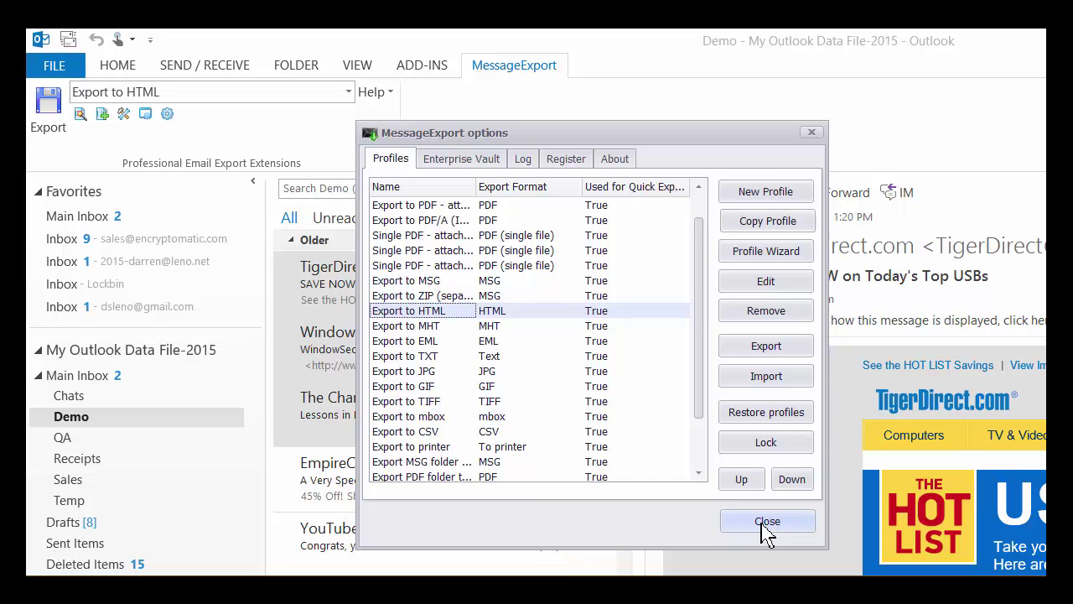
{"action": "left_click", "coordinate": [764, 528]}
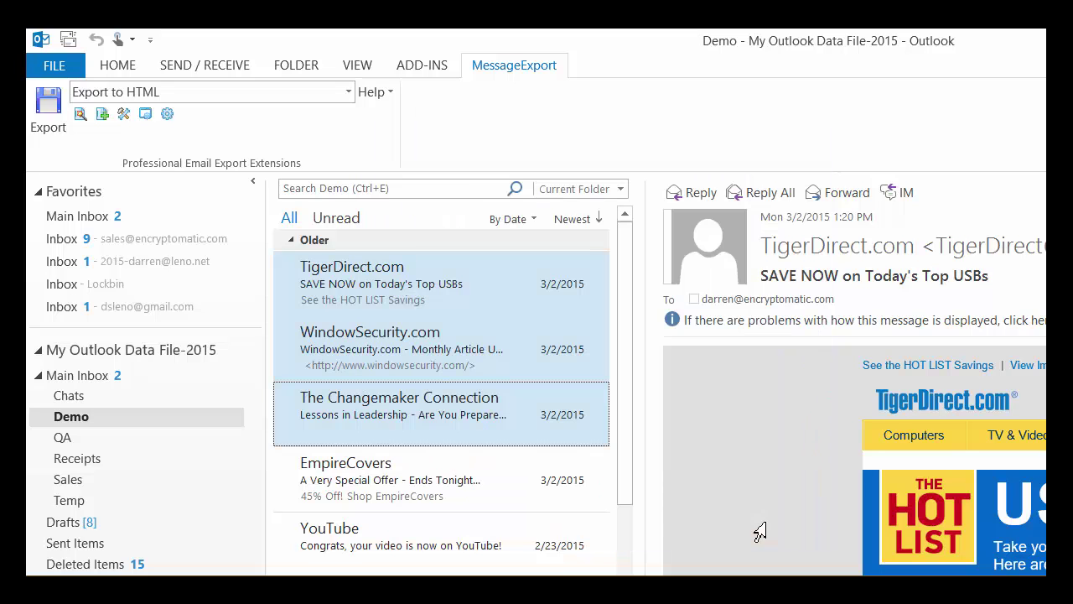